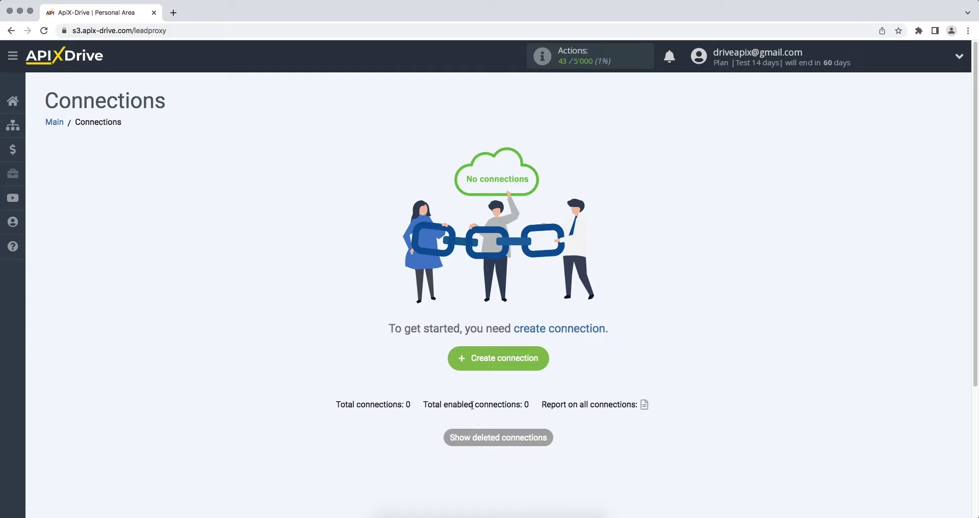
Step: Start a new connection with Salesforce CRM as the source system
click(457, 363)
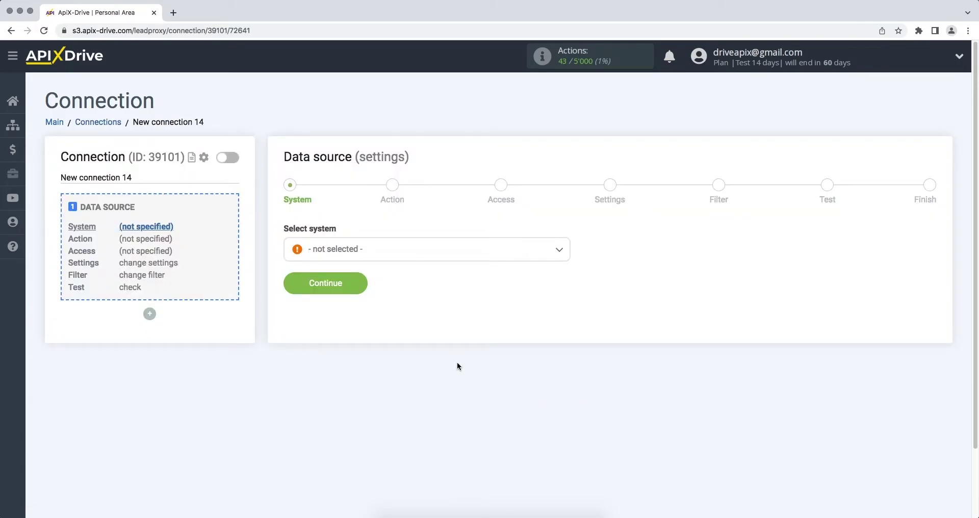
click(495, 251)
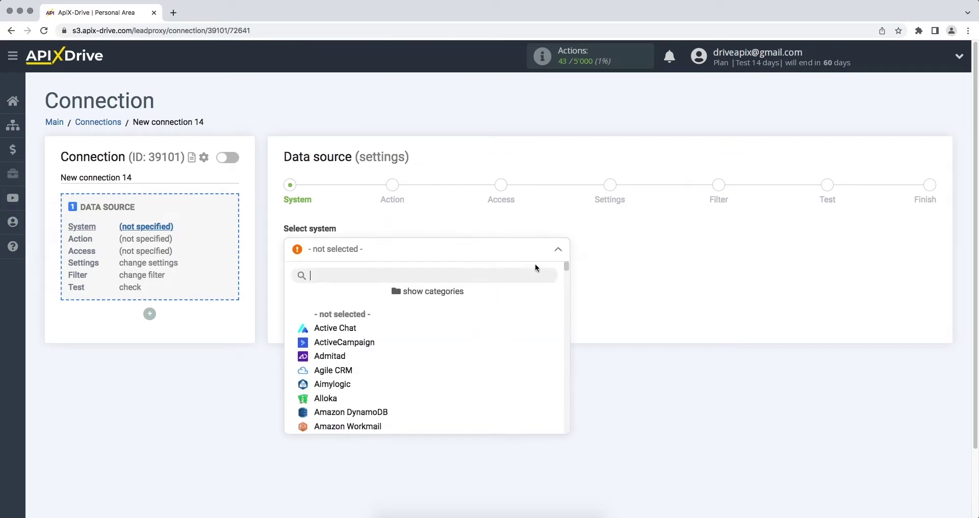
drag(566, 269, 568, 381)
click(385, 363)
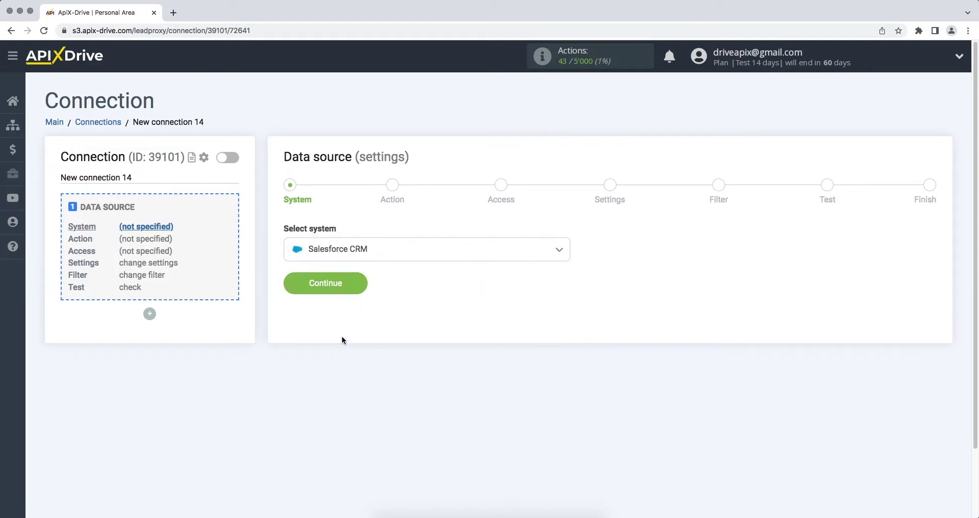
click(292, 291)
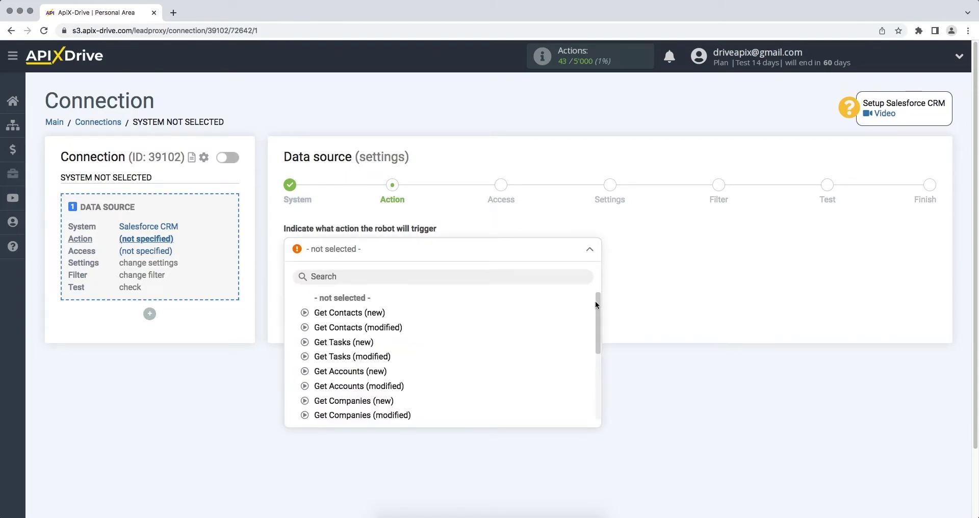
Step: Choose Get Leads (new) as the source trigger action
drag(595, 300, 600, 355)
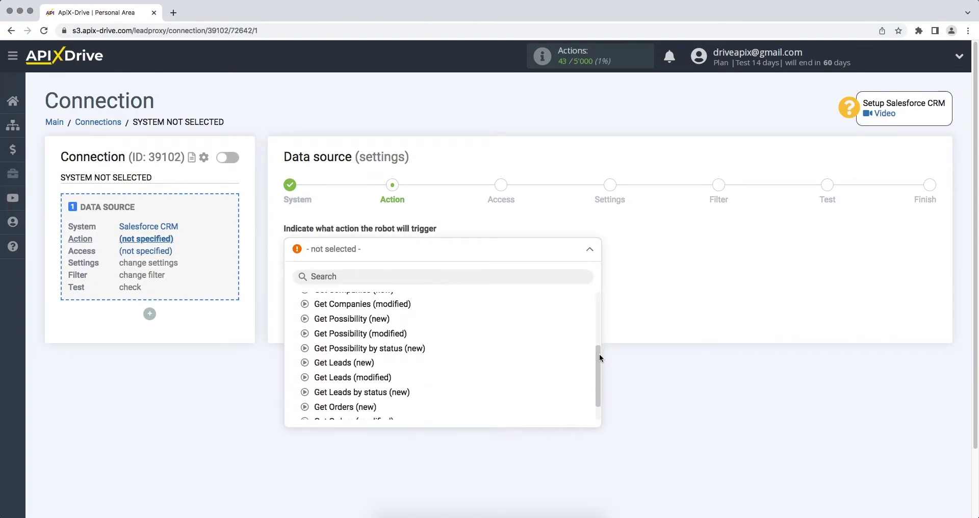
click(351, 366)
click(288, 291)
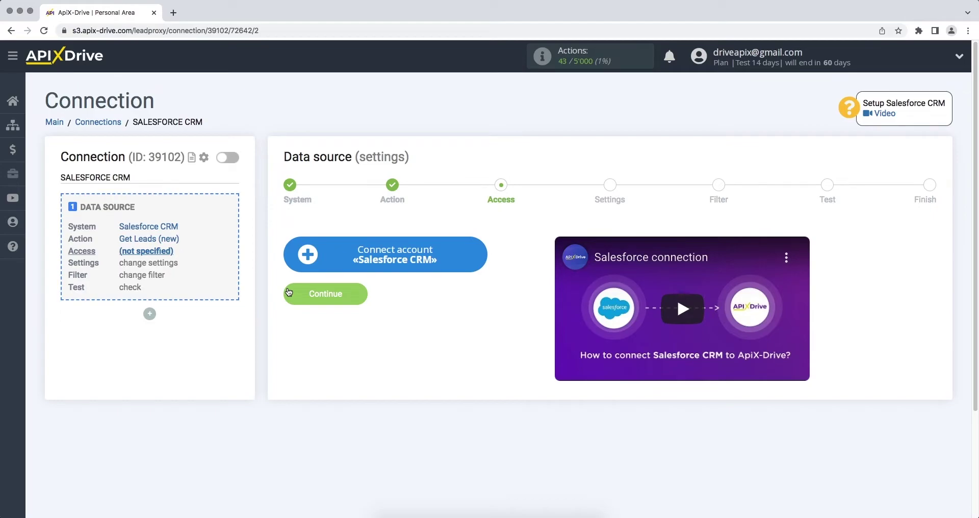
Step: Sign in to Salesforce with the account username and password, then submit the emailed verification code
click(307, 262)
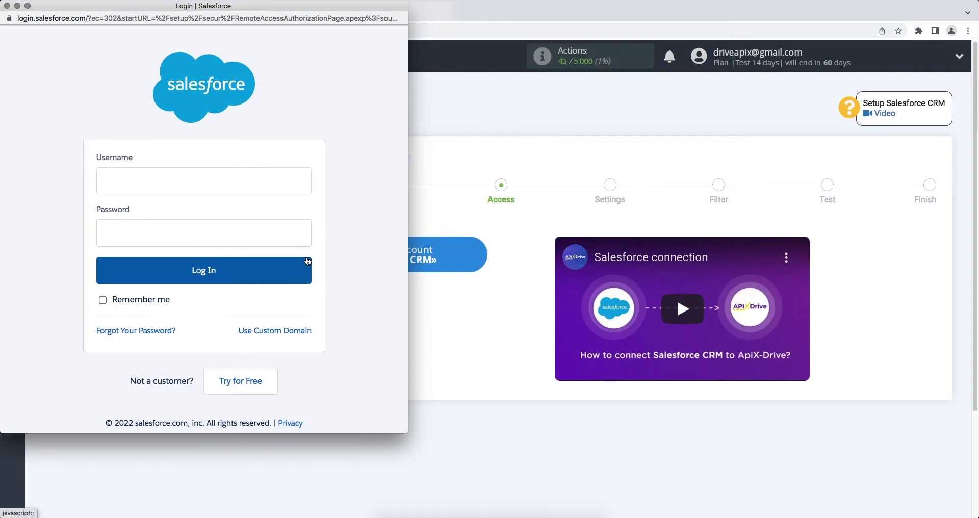
click(258, 181)
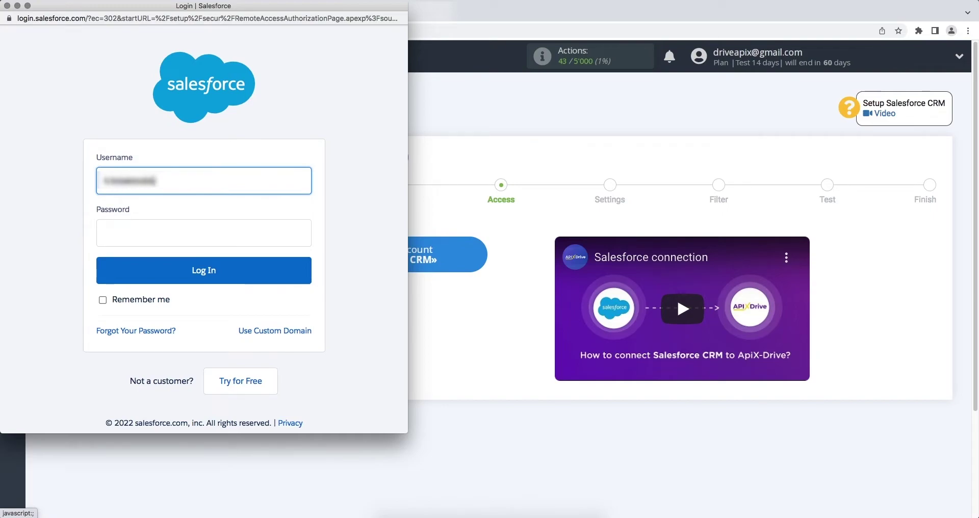
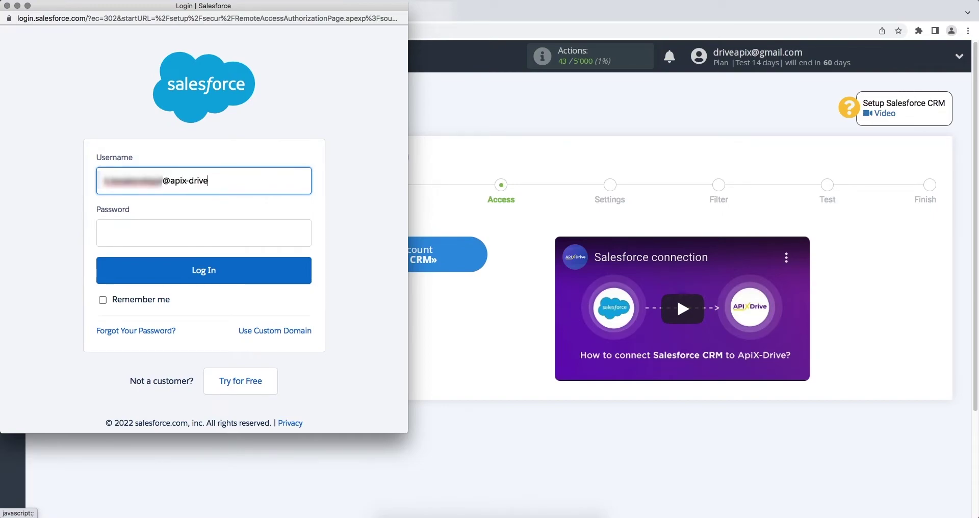
click(248, 221)
text(•••••••••••)
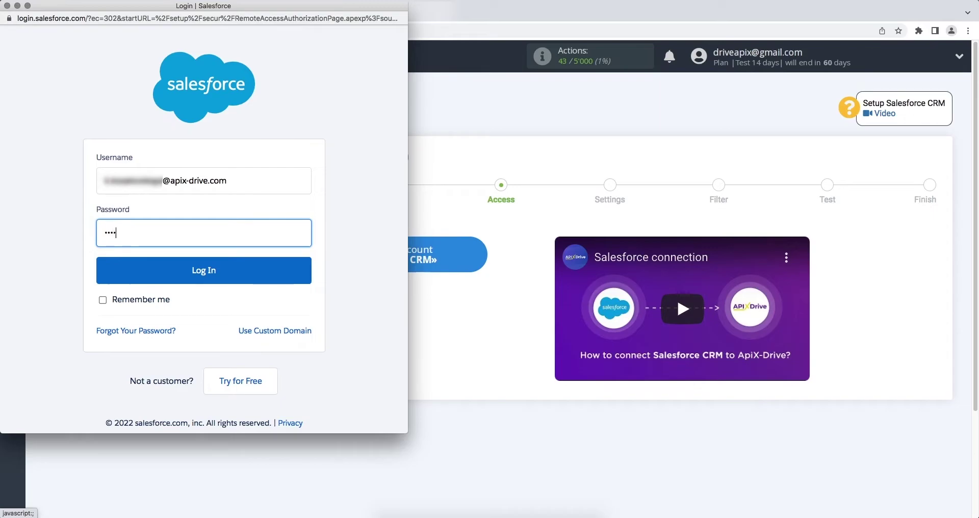
click(251, 275)
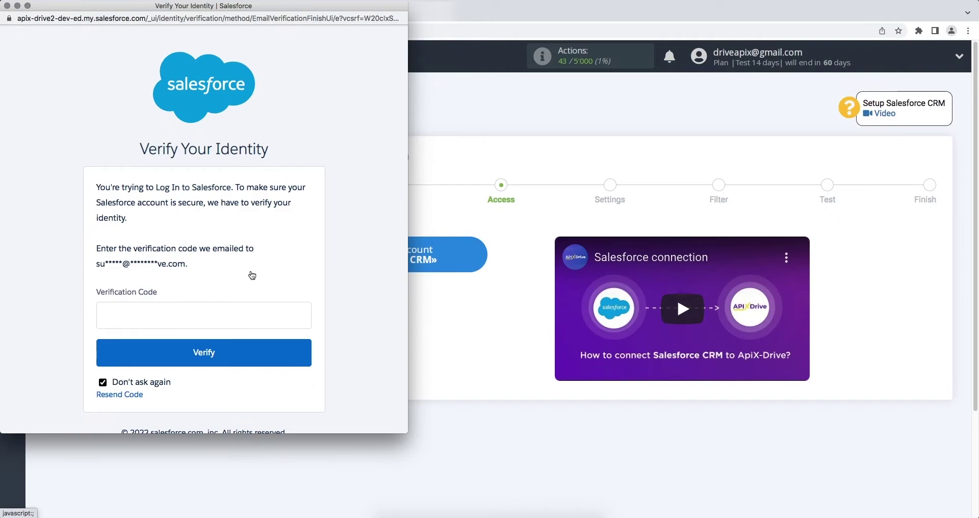
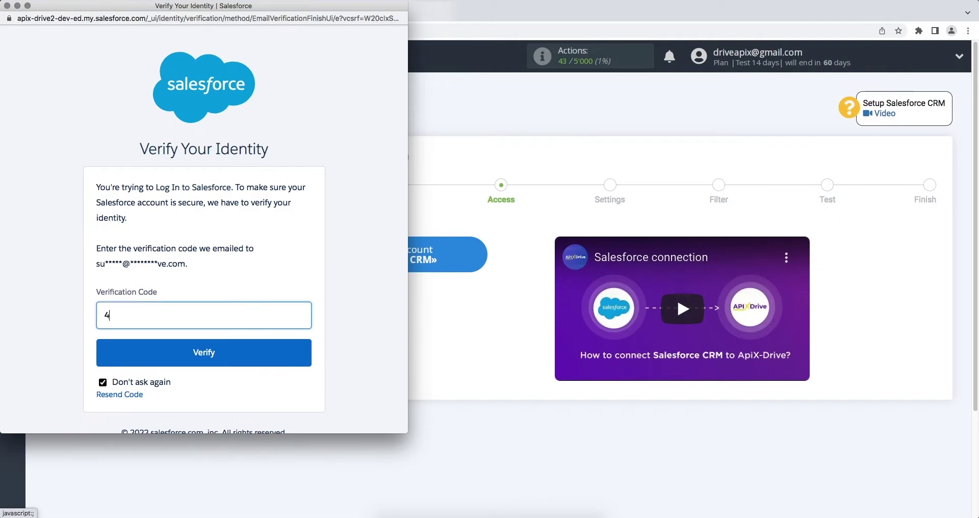
click(227, 362)
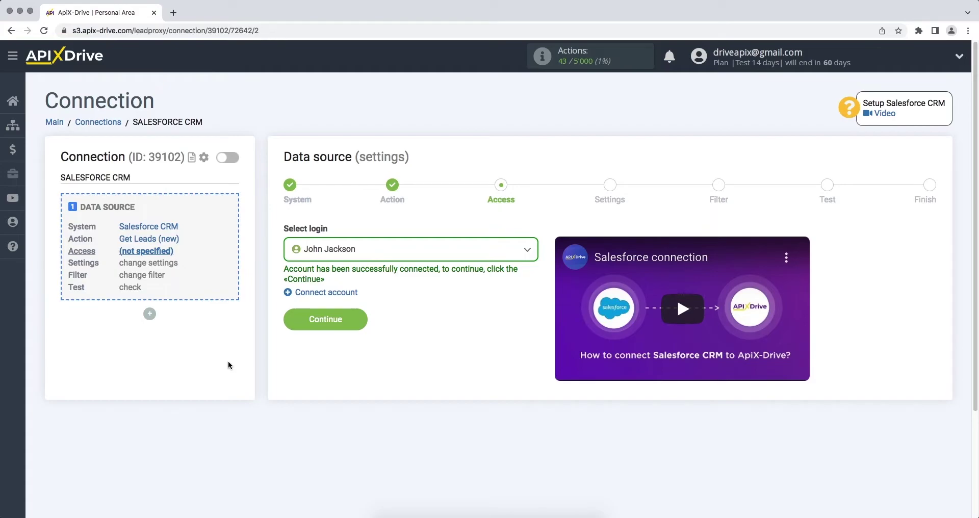
Step: Select the connected Salesforce login as the source account
click(346, 254)
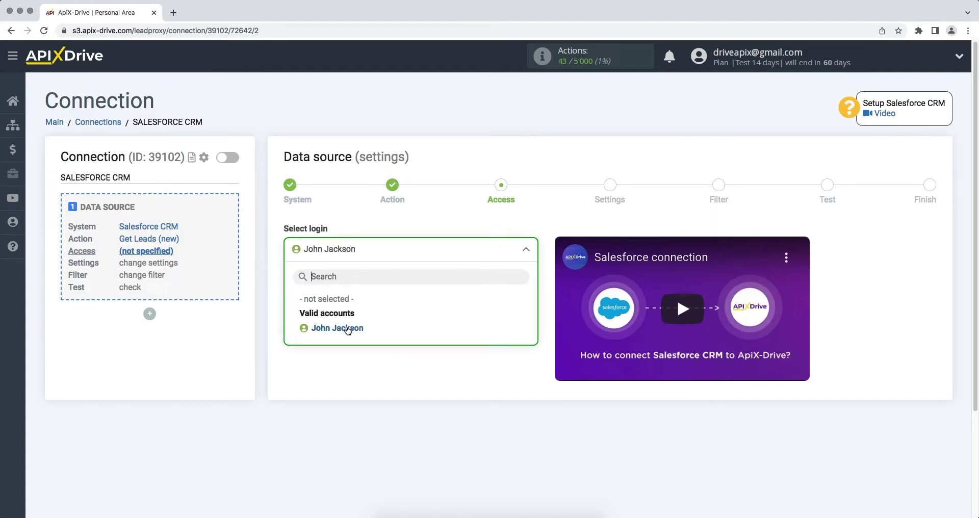
click(345, 329)
click(295, 326)
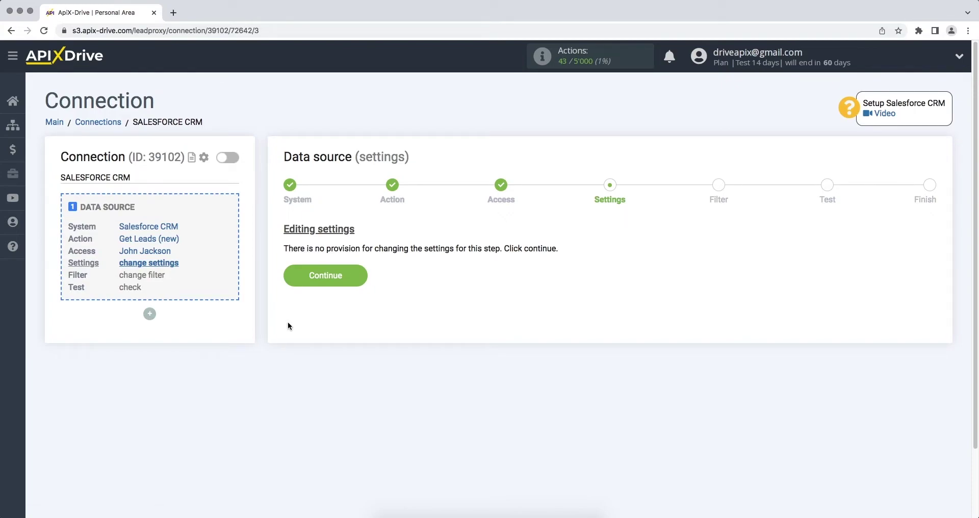
Step: Skip settings and filtering, review the sample lead, and finish the source setup
click(286, 282)
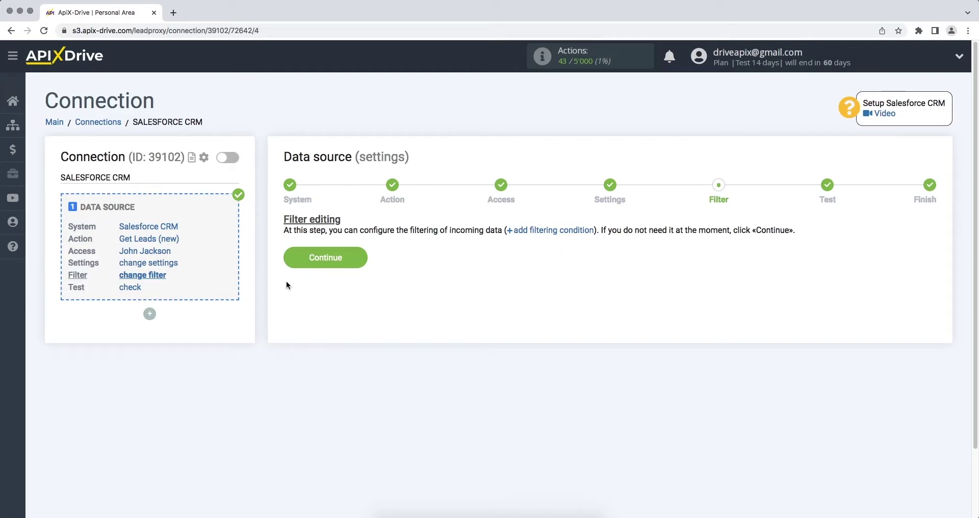
click(296, 252)
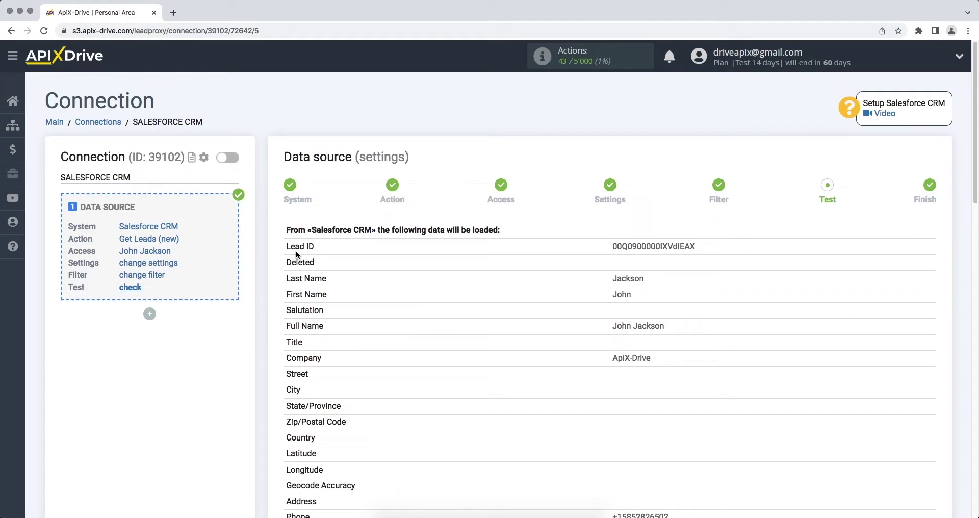
scroll(296, 250, down, 10)
scroll(297, 252, down, 8)
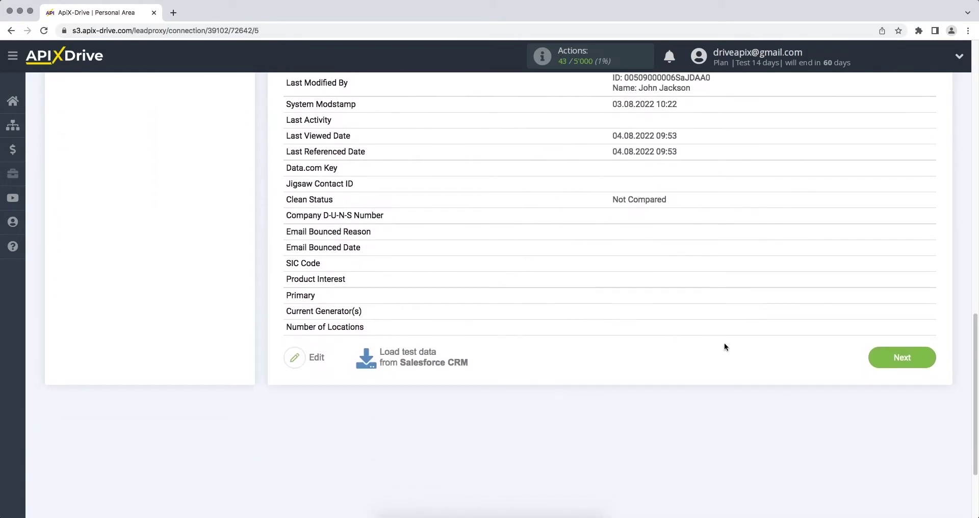
click(872, 359)
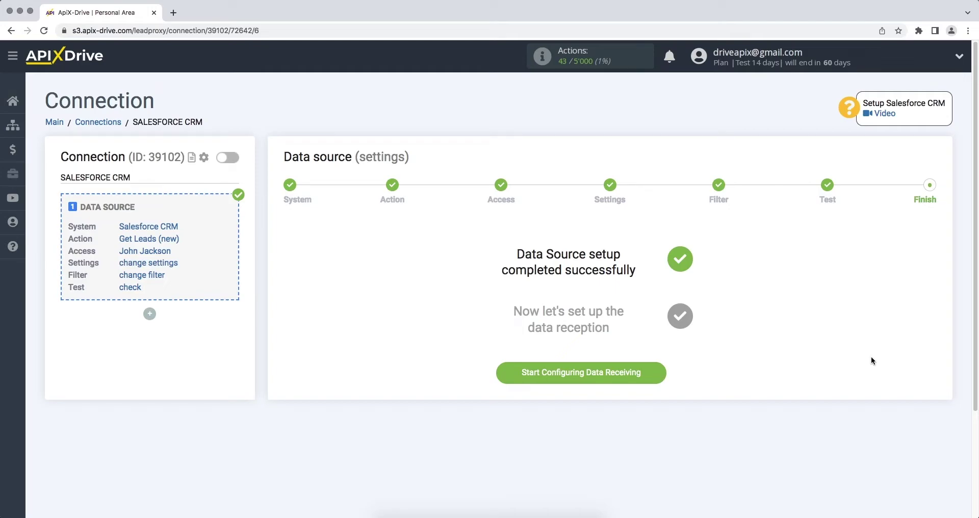
Step: Begin the data receiving setup with Corezoid as the destination system
click(507, 373)
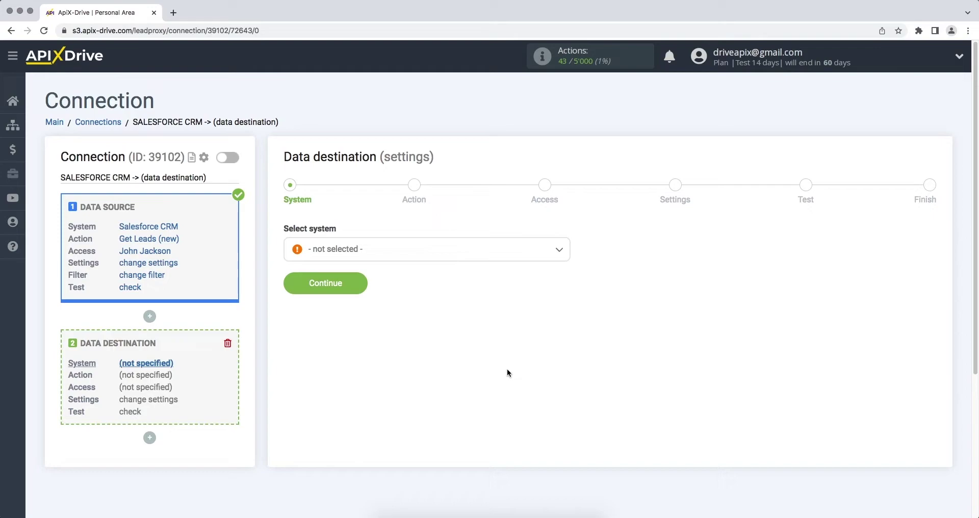
click(497, 255)
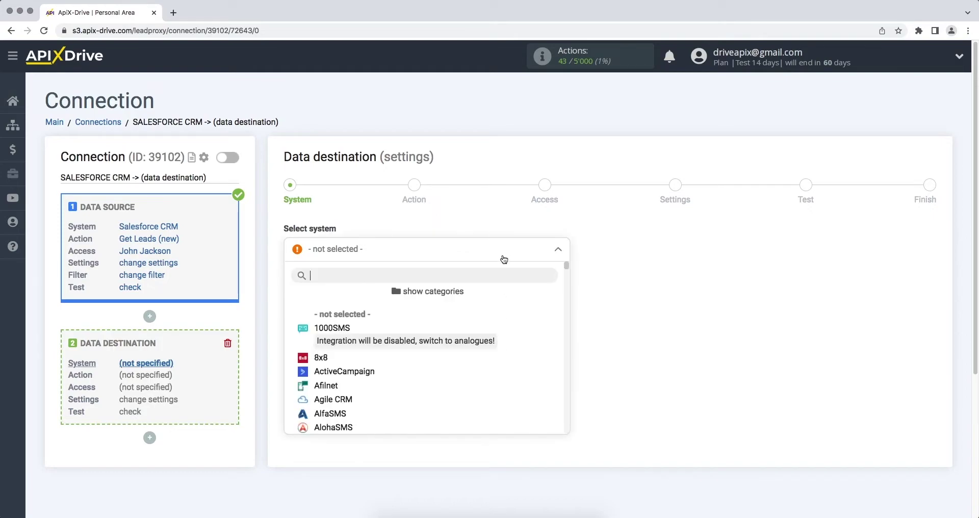
scroll(563, 275, down, 15)
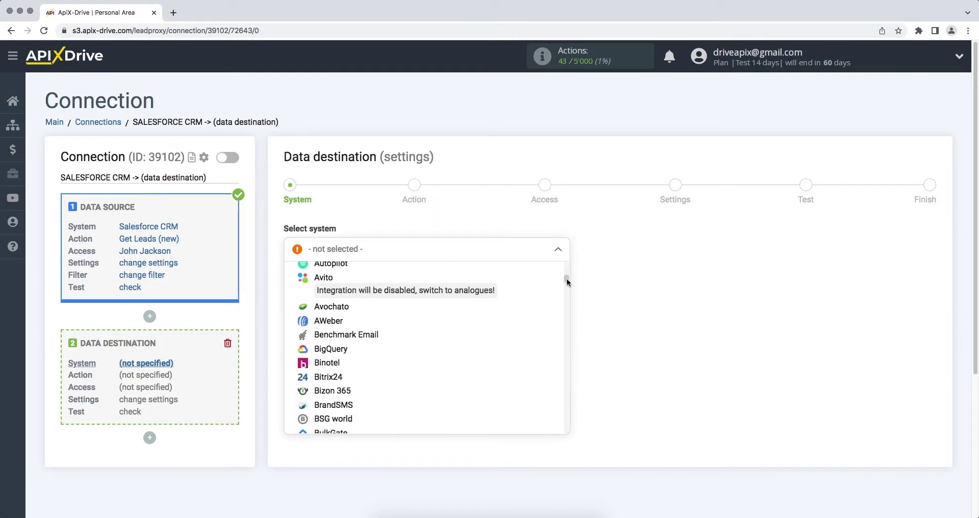
scroll(567, 286, down, 2)
click(335, 406)
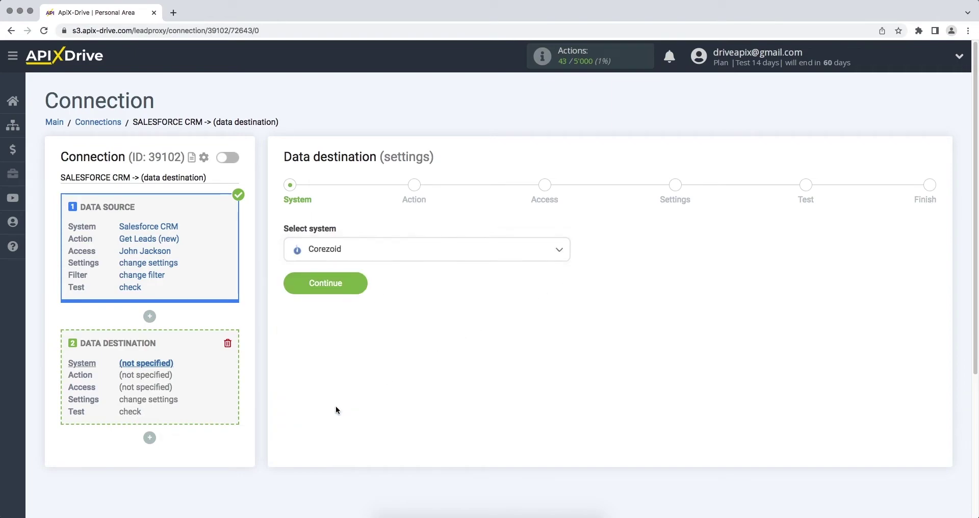
click(293, 279)
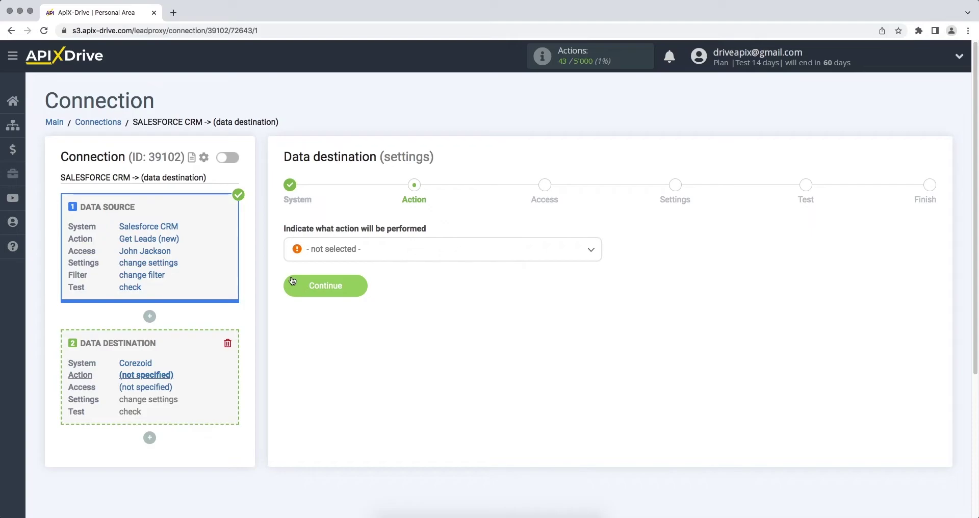
Step: Choose Send Data as the destination action and start connecting a Corezoid account
click(341, 258)
click(334, 314)
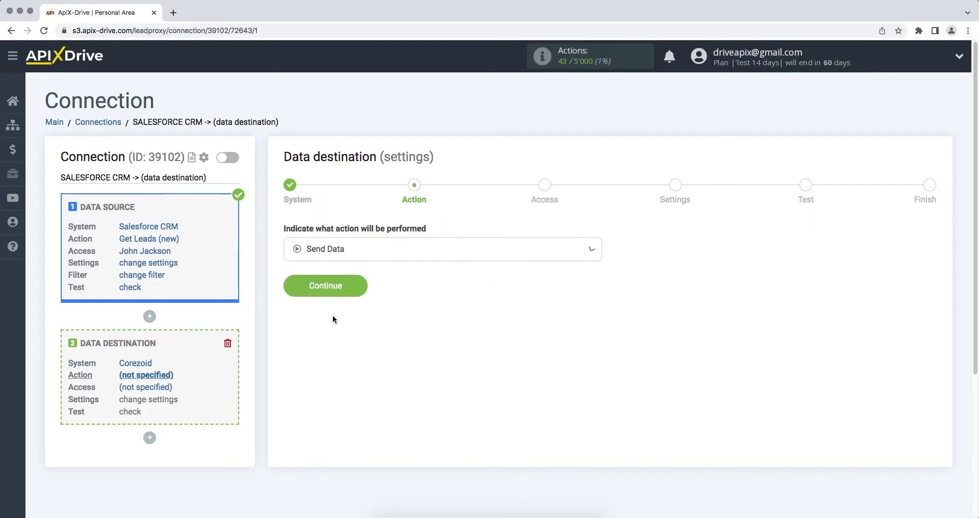
click(288, 293)
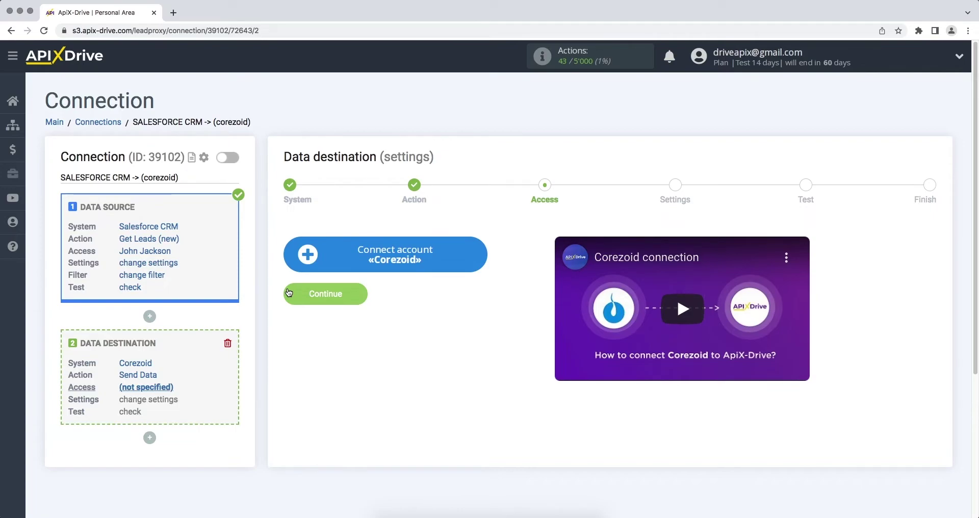
click(302, 261)
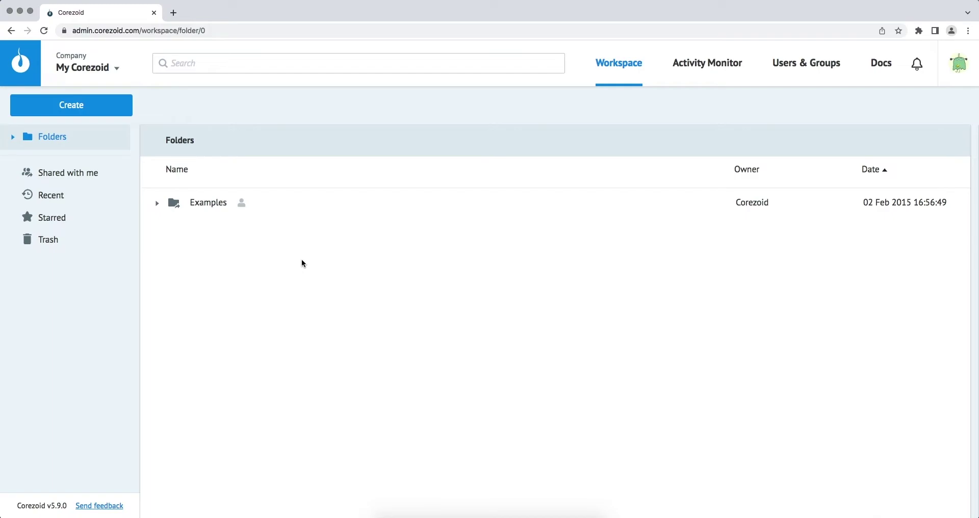
Step: Create a Corezoid process named 'ApiX-Drive' and open its Start node settings
click(120, 112)
click(112, 136)
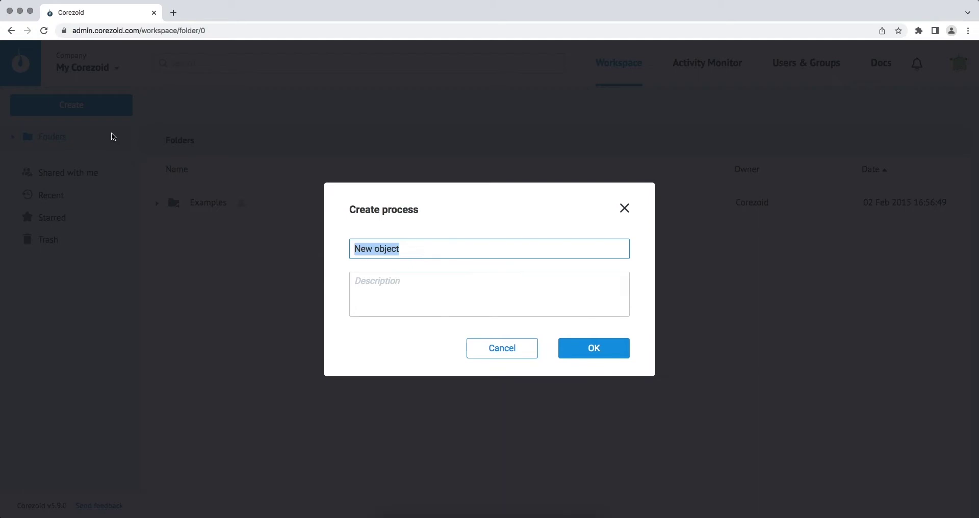
text(ApiX-Drive)
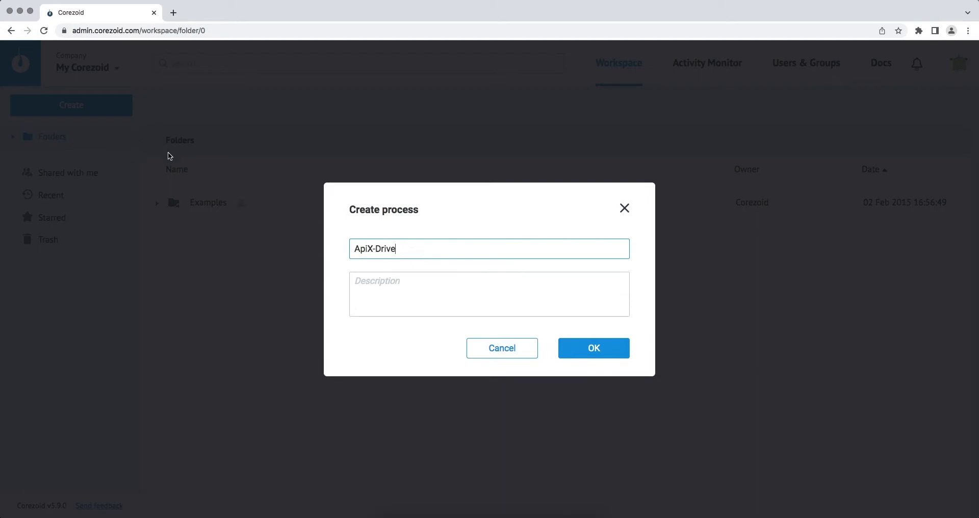
click(577, 347)
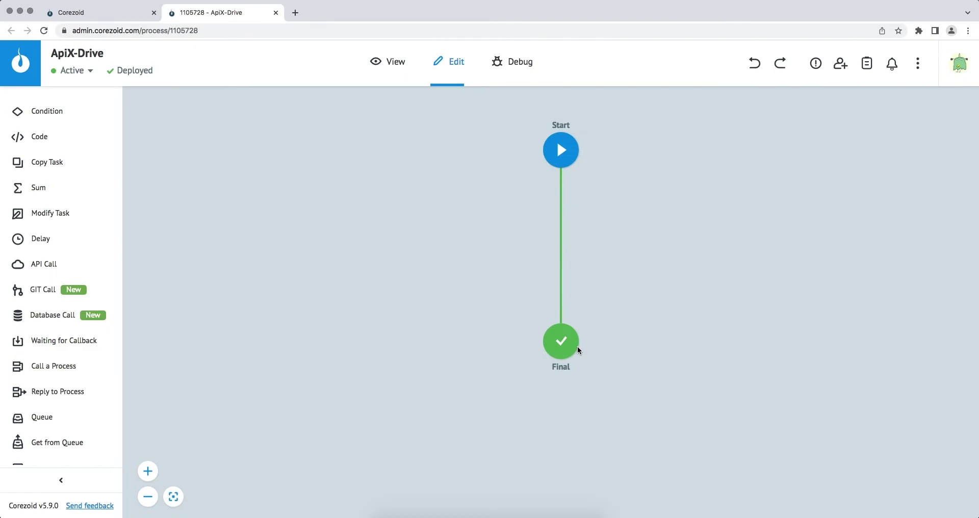
click(569, 158)
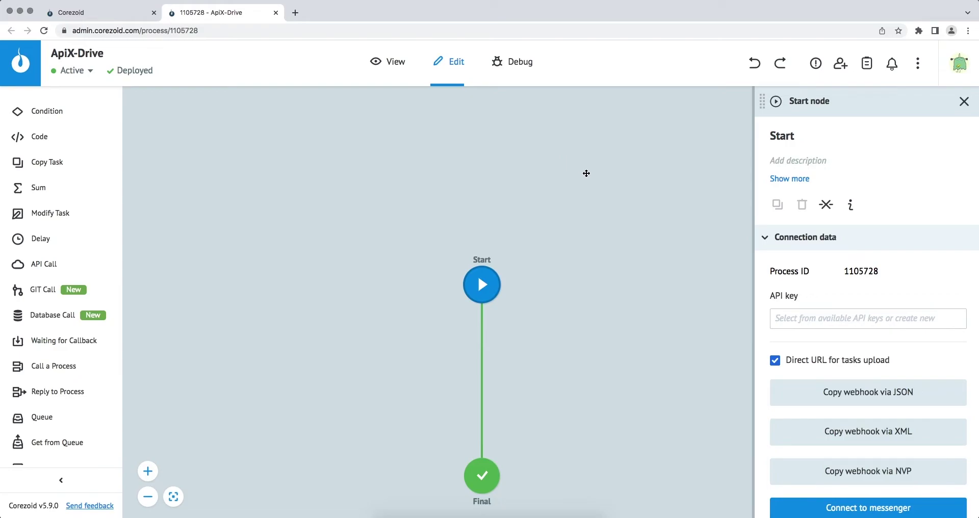
Step: Save the Corezoid account with the process's JSON webhook URL and continue to Settings
click(819, 403)
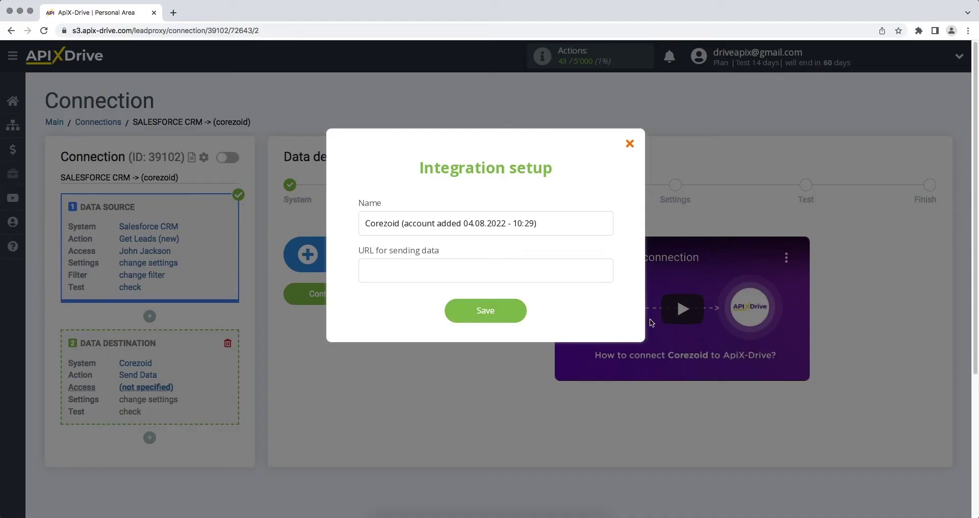
right_click(548, 272)
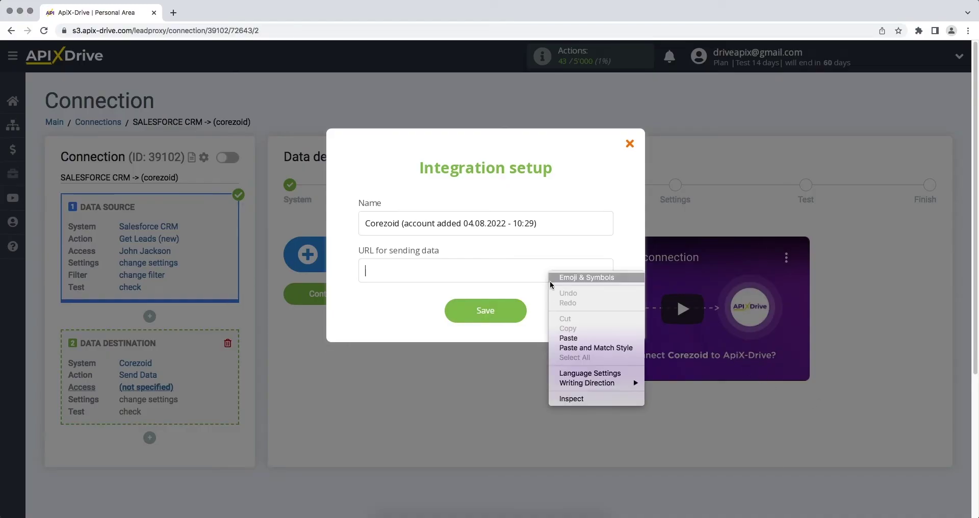
click(560, 334)
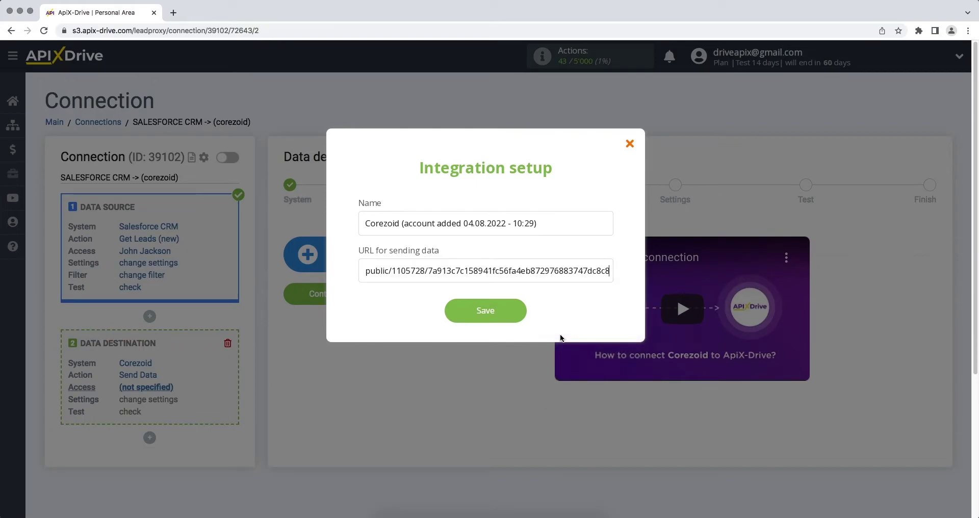
click(448, 316)
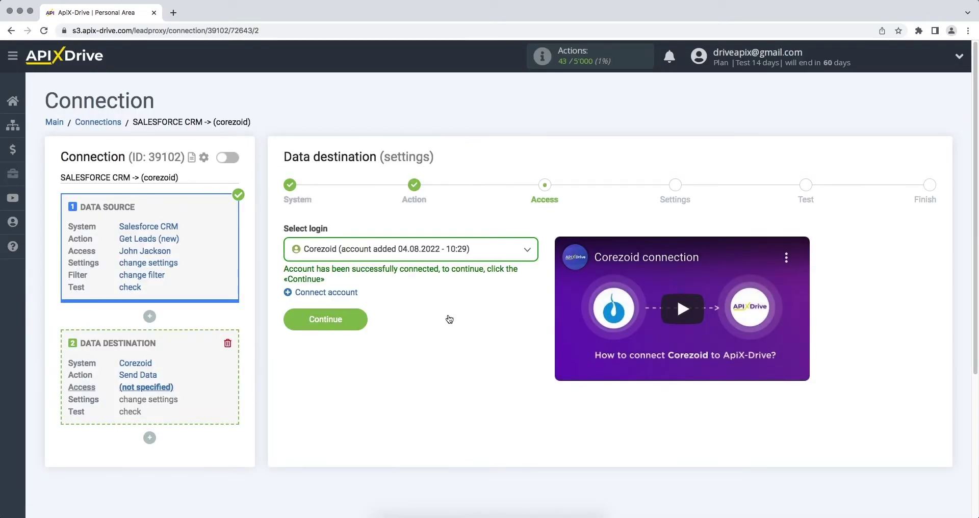
click(450, 250)
click(294, 324)
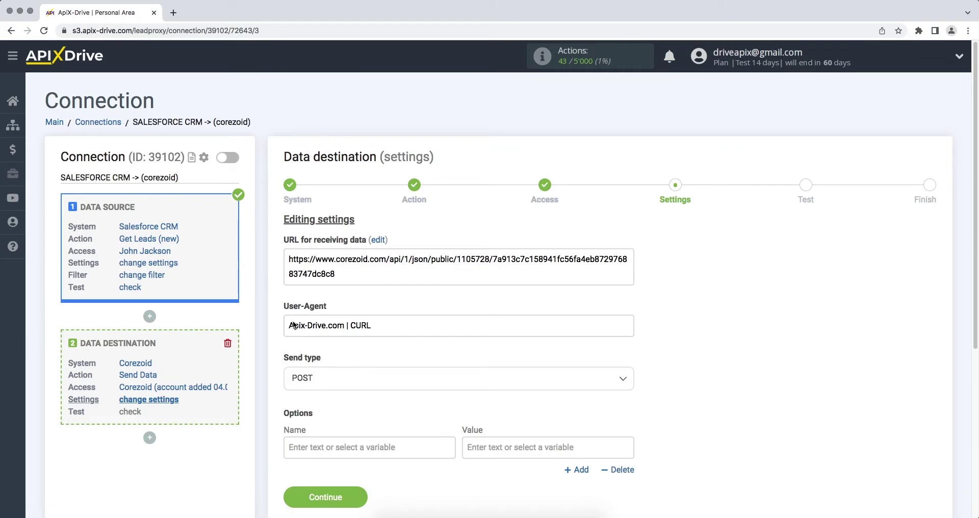
Step: Set send type to POST json and map a Name option to the lead's Full Name
click(316, 386)
click(325, 442)
click(324, 446)
text(Name)
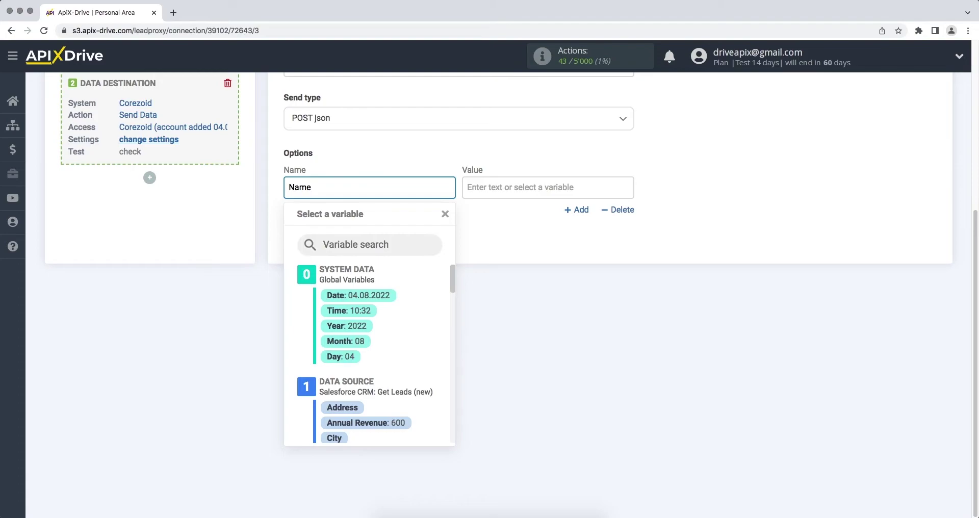
click(535, 188)
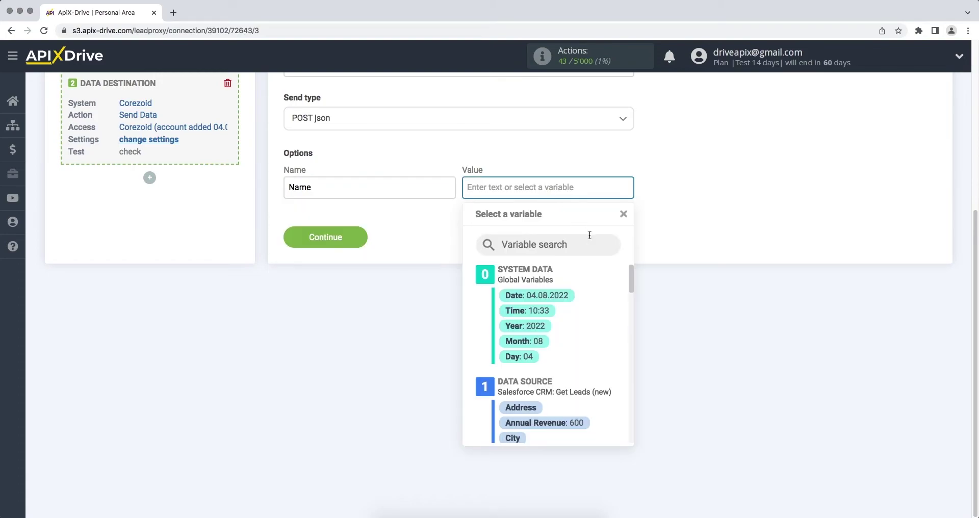
drag(628, 271, 628, 348)
click(591, 338)
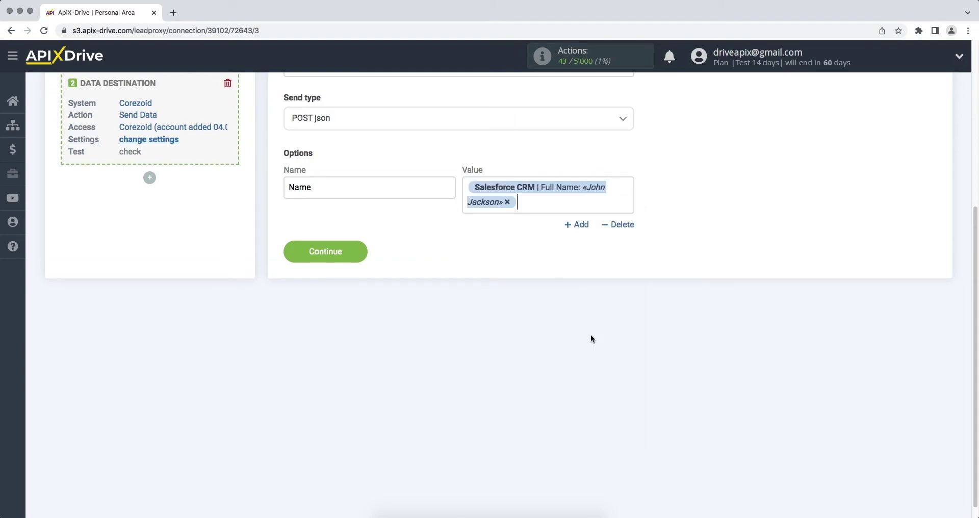
Step: Add an Email option mapped to the Salesforce lead's Email
click(577, 224)
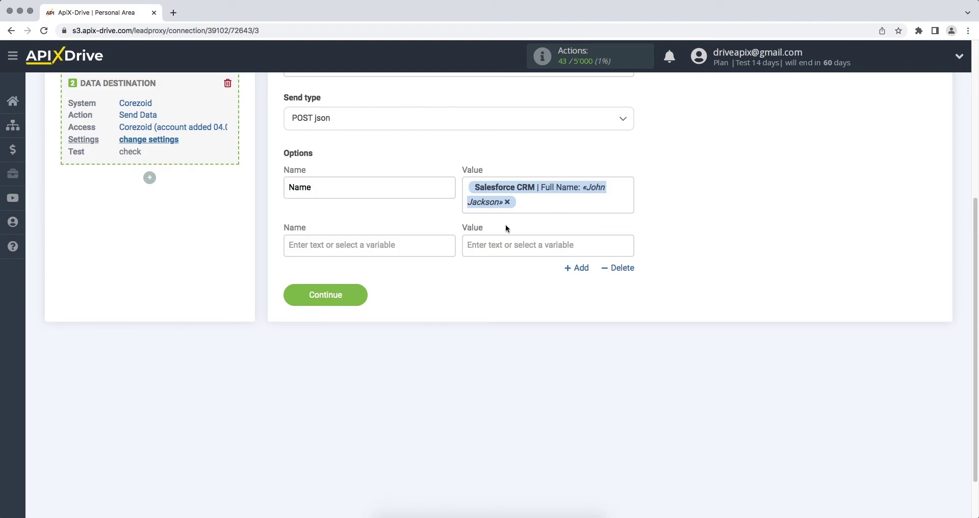
click(409, 240)
text(Email)
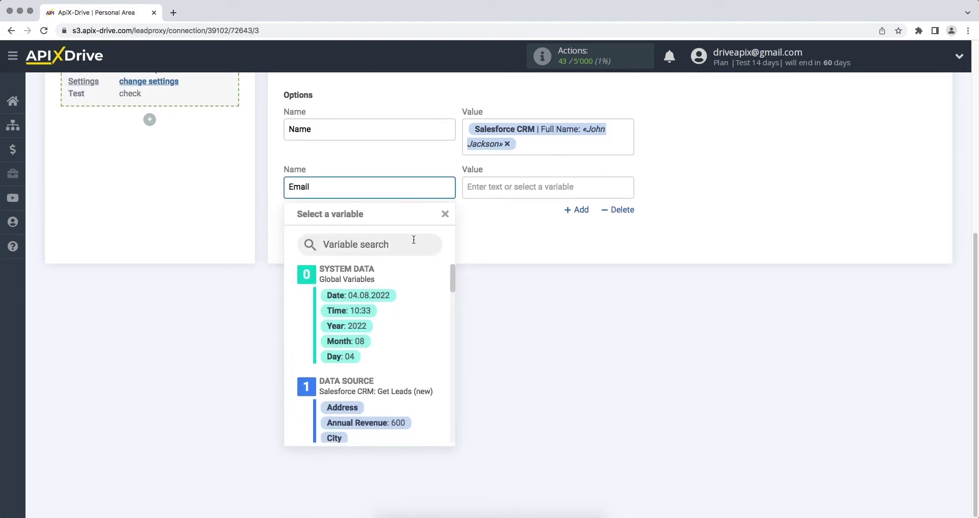
click(495, 189)
drag(629, 272, 610, 336)
click(592, 318)
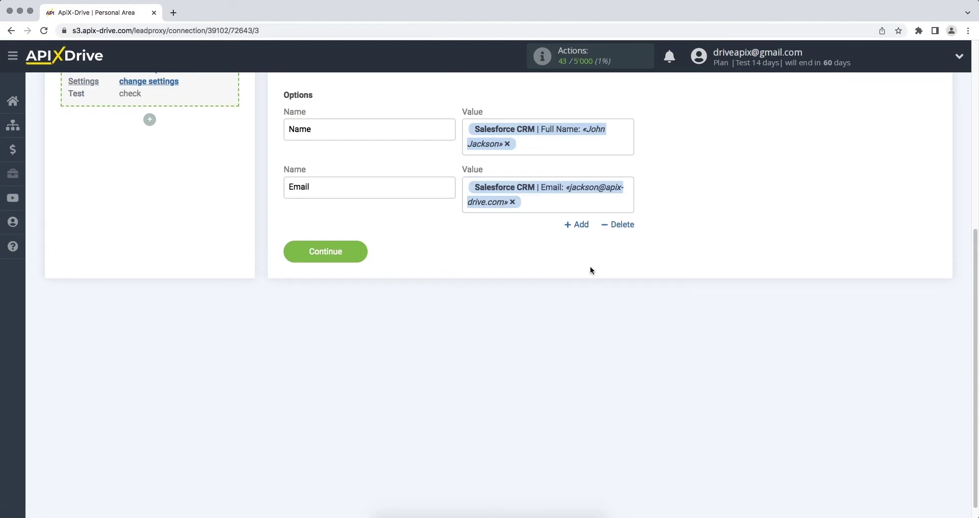
Step: Add a Phone option mapped to the Salesforce lead's Phone
click(581, 224)
click(442, 243)
text(Phone)
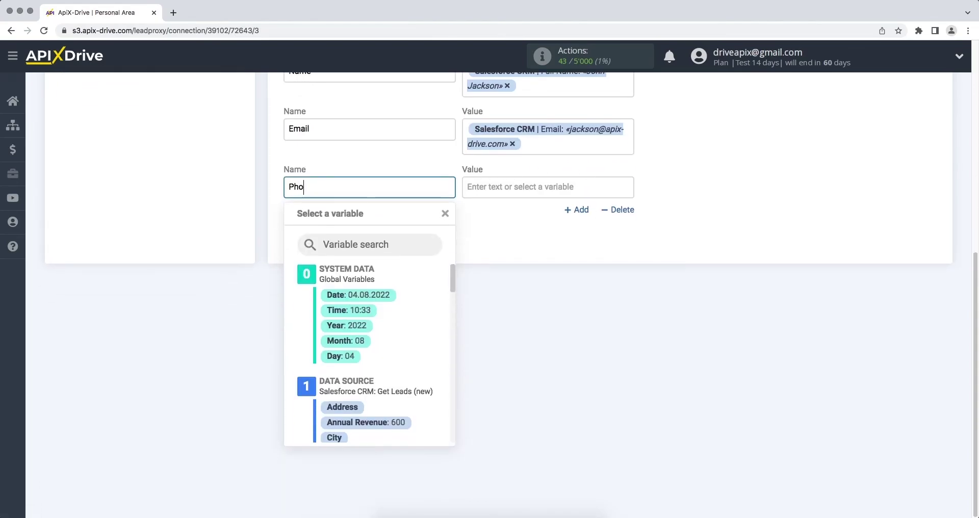
click(519, 188)
drag(628, 272, 637, 406)
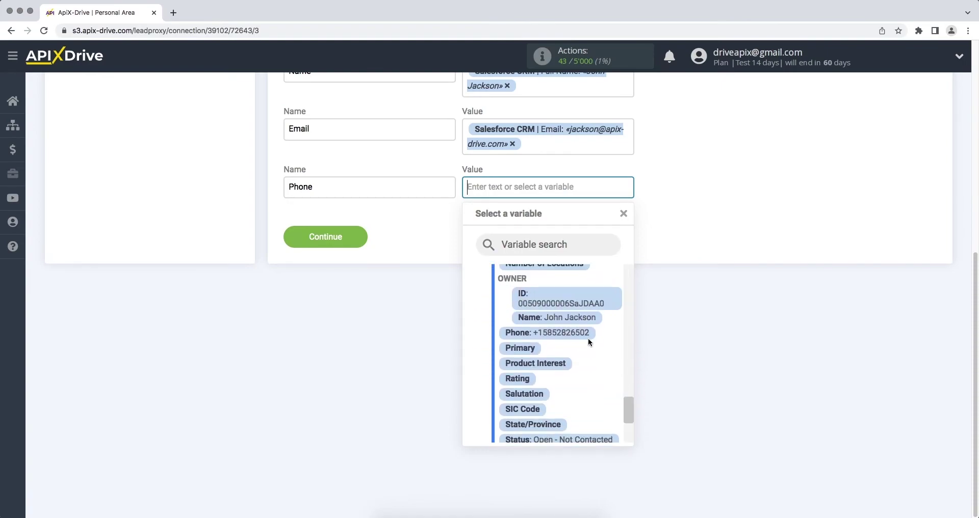
click(582, 334)
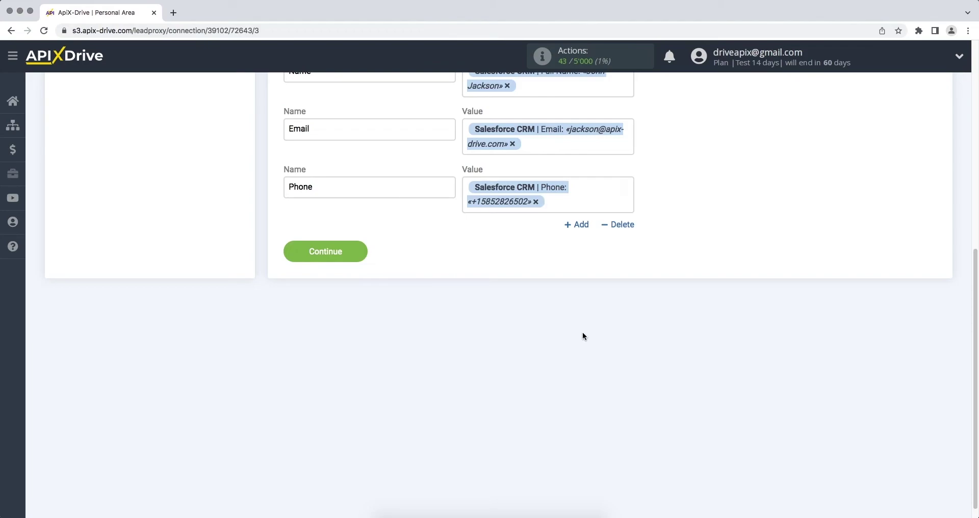
Step: Continue to the test step and send the test lead data to Corezoid
click(295, 252)
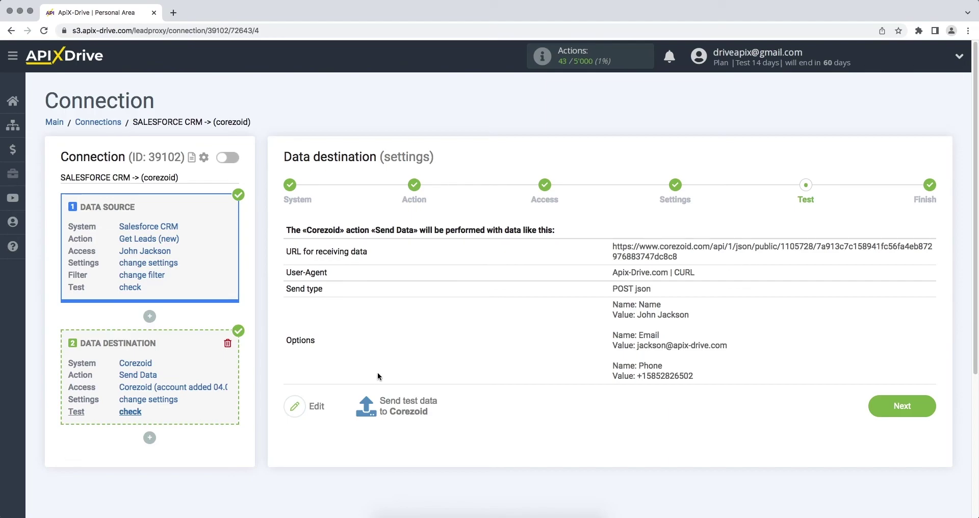
click(394, 410)
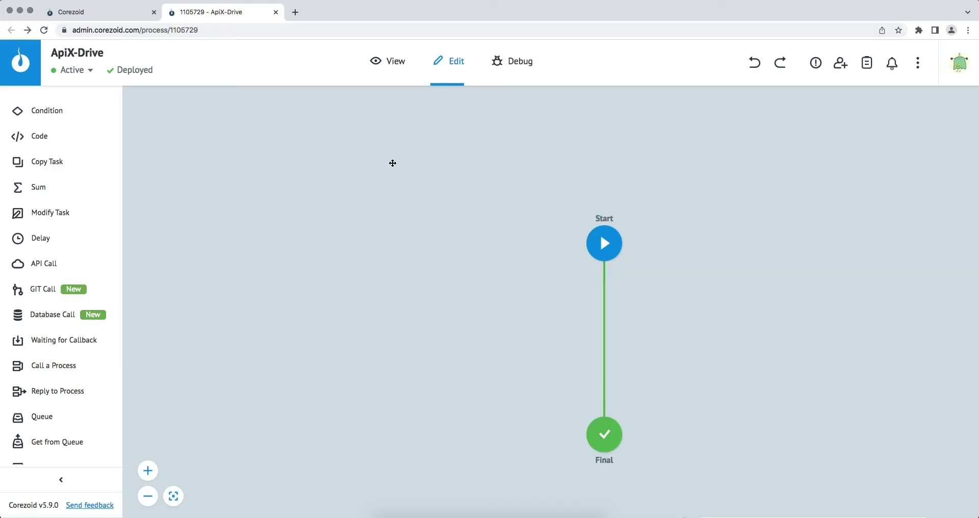
Step: Switch the ApiX-Drive process to View mode and open the task at the Final node
click(392, 75)
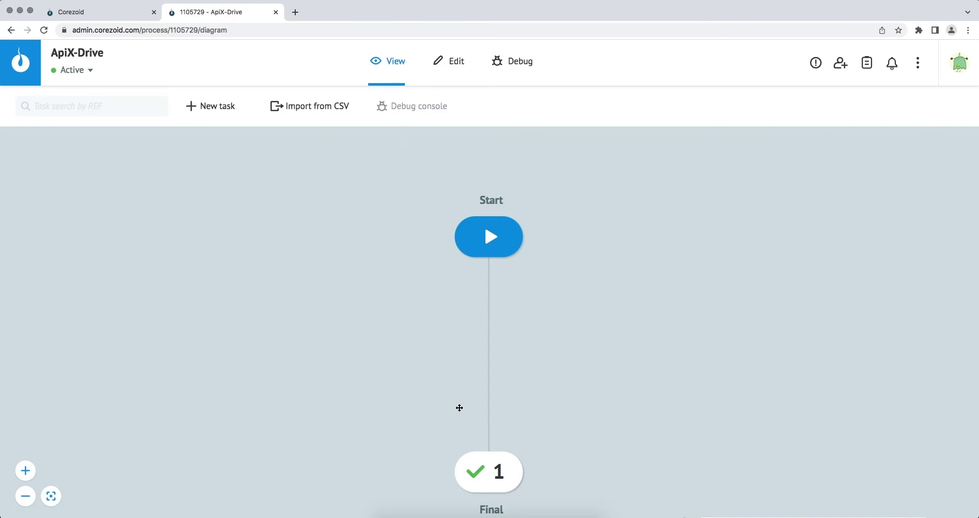
click(473, 474)
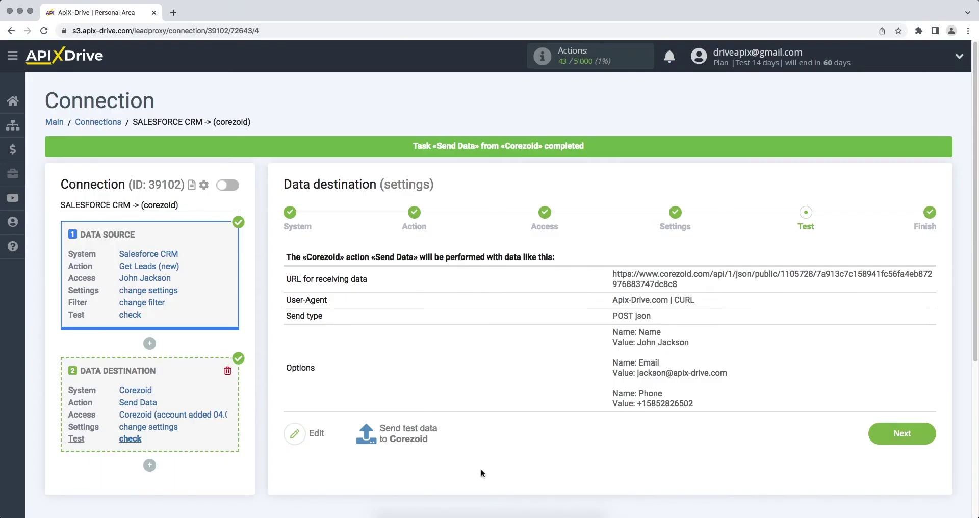
Step: Enable updating on the finish step, then save a 5 minutes update interval in the connection settings
click(884, 433)
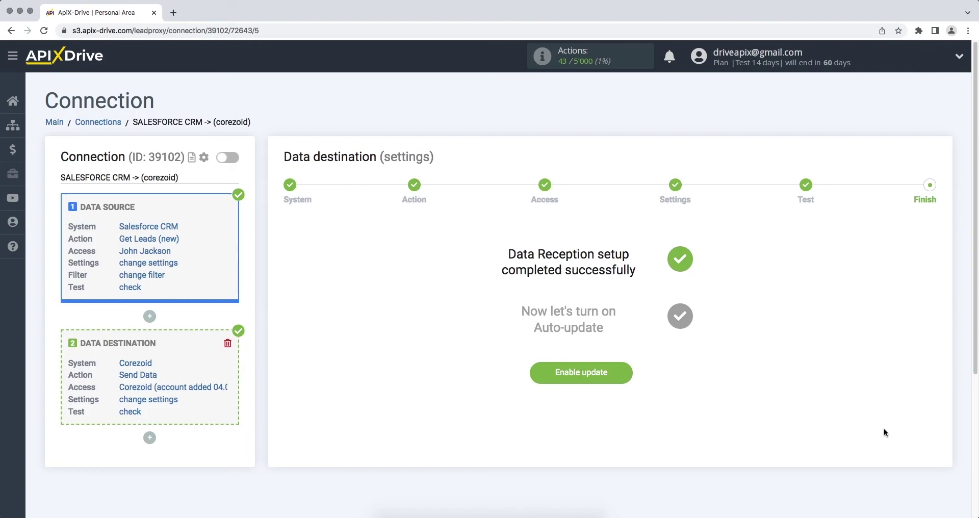
click(535, 373)
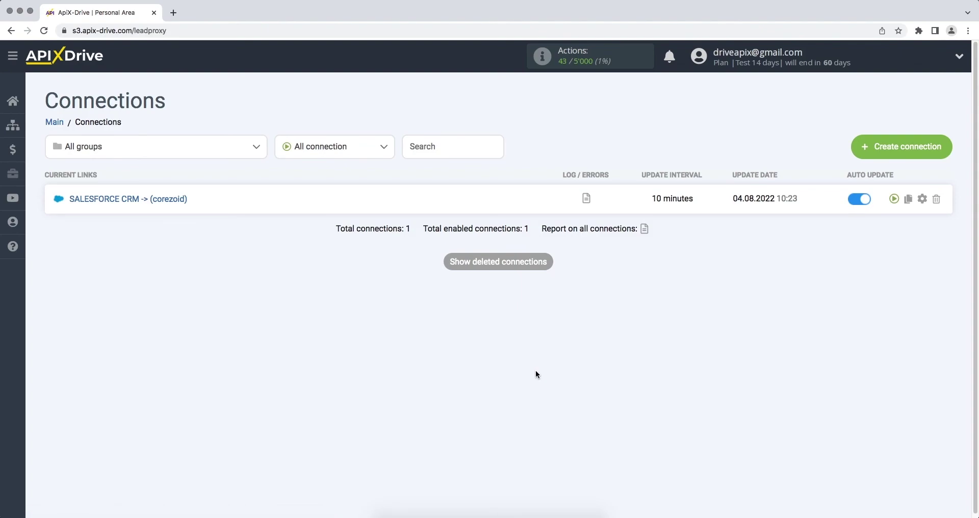
click(921, 199)
click(589, 293)
click(587, 280)
click(451, 367)
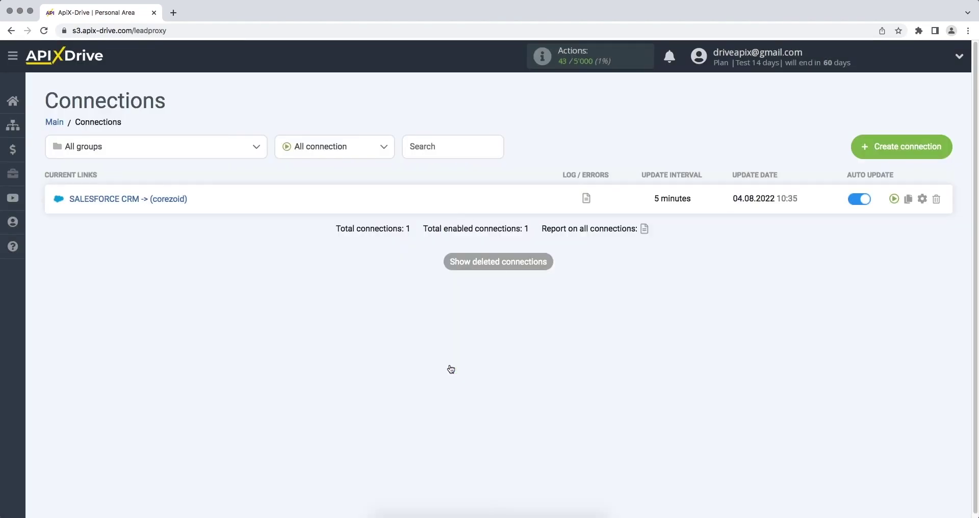